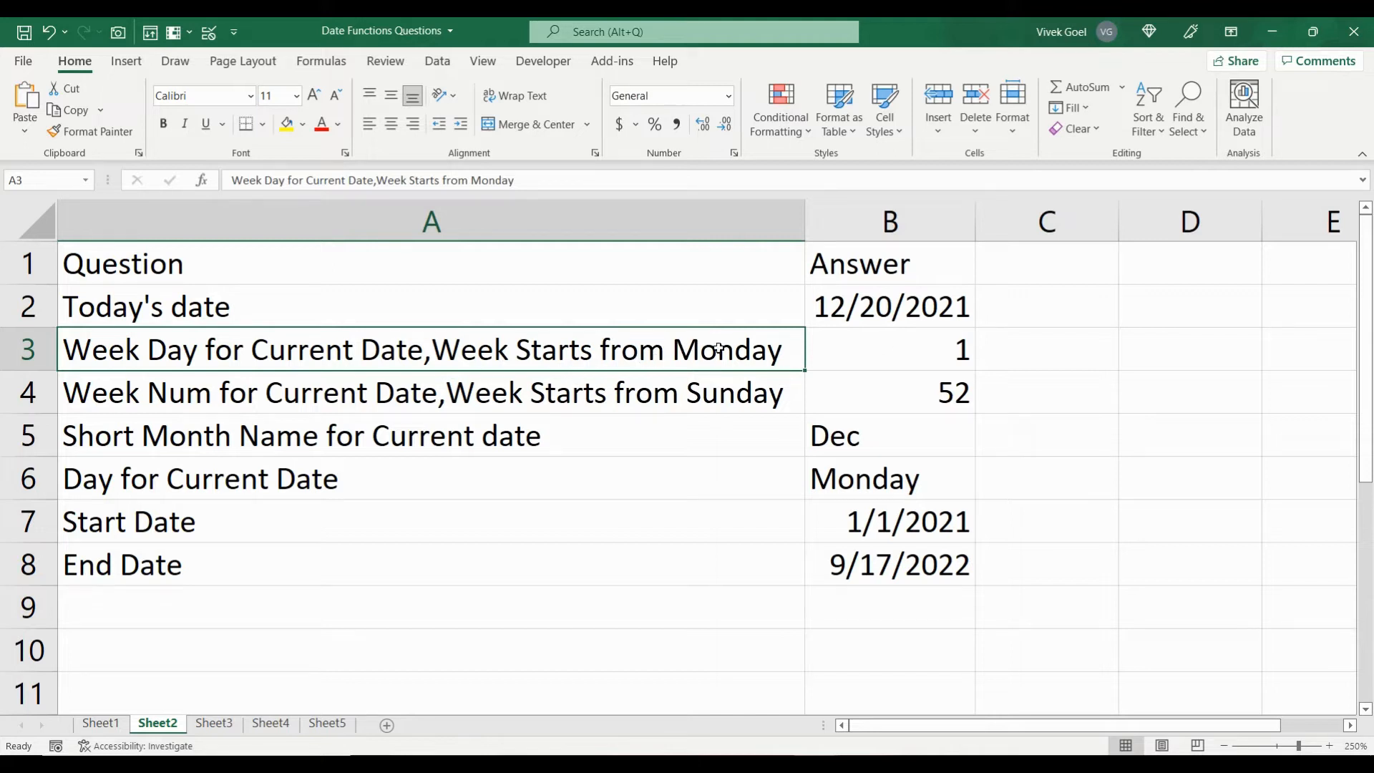
Review the date questions and answers in rows 3 to 8 of Sheet2, from the weekday question to End Date
{"action": "left_click", "coordinate": [629, 388]}
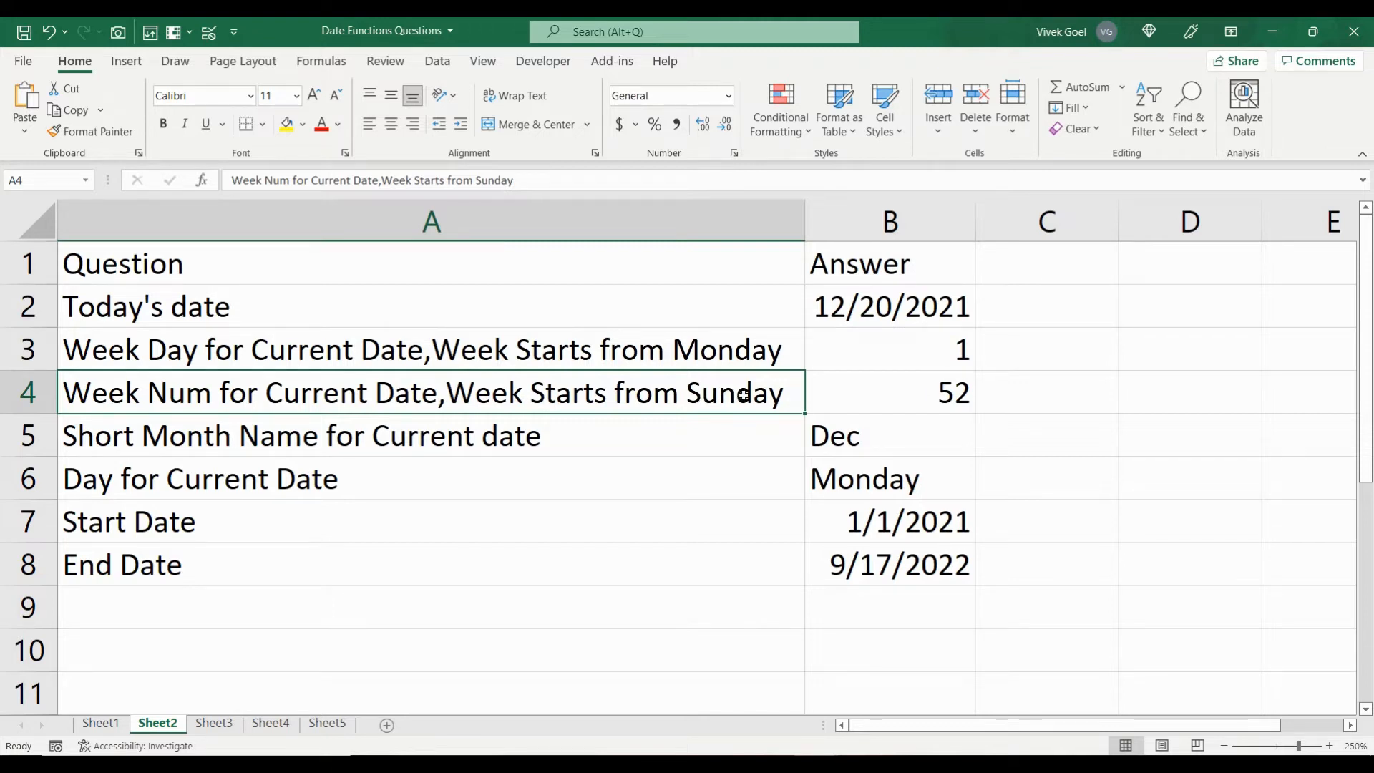
{"action": "left_click", "coordinate": [555, 442]}
{"action": "left_click", "coordinate": [632, 398]}
{"action": "left_click", "coordinate": [696, 427]}
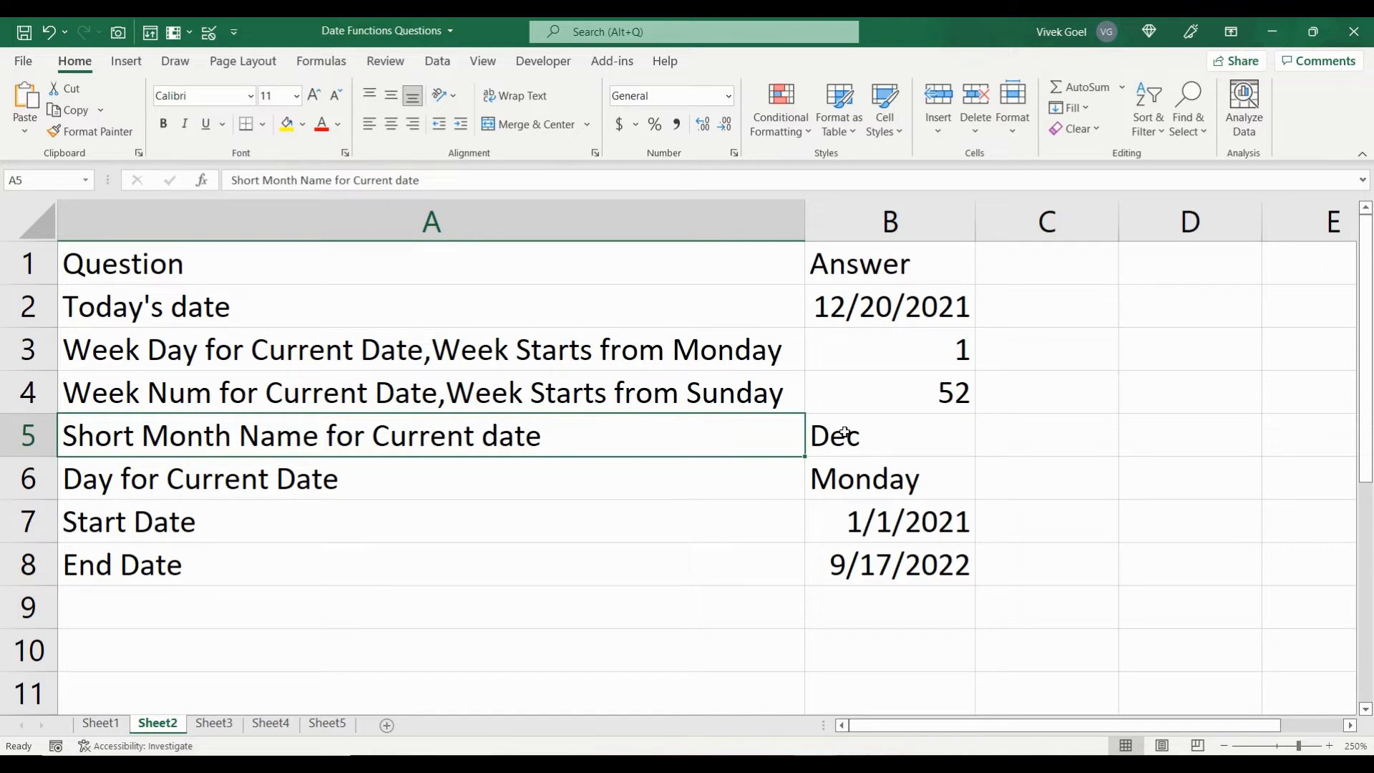
{"action": "left_click", "coordinate": [684, 463]}
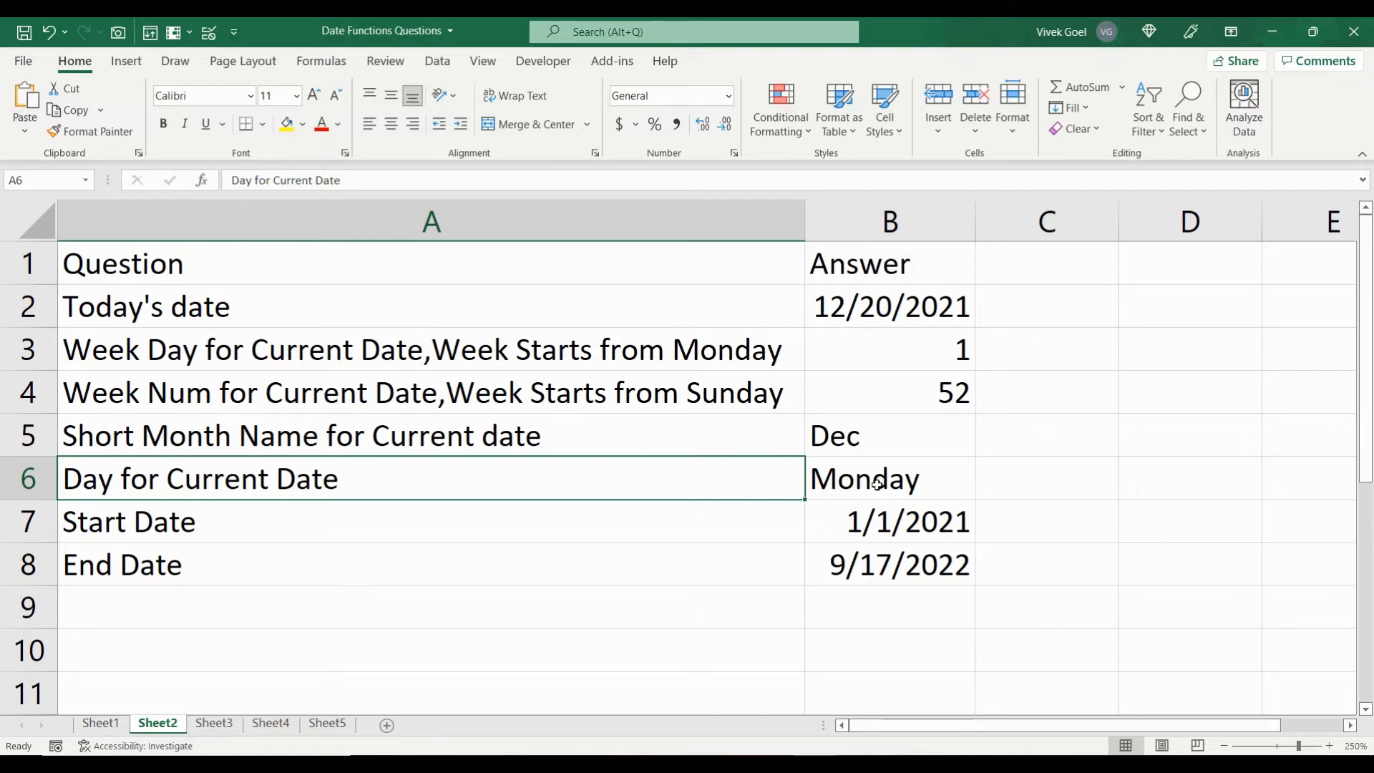
{"action": "left_click", "coordinate": [622, 506]}
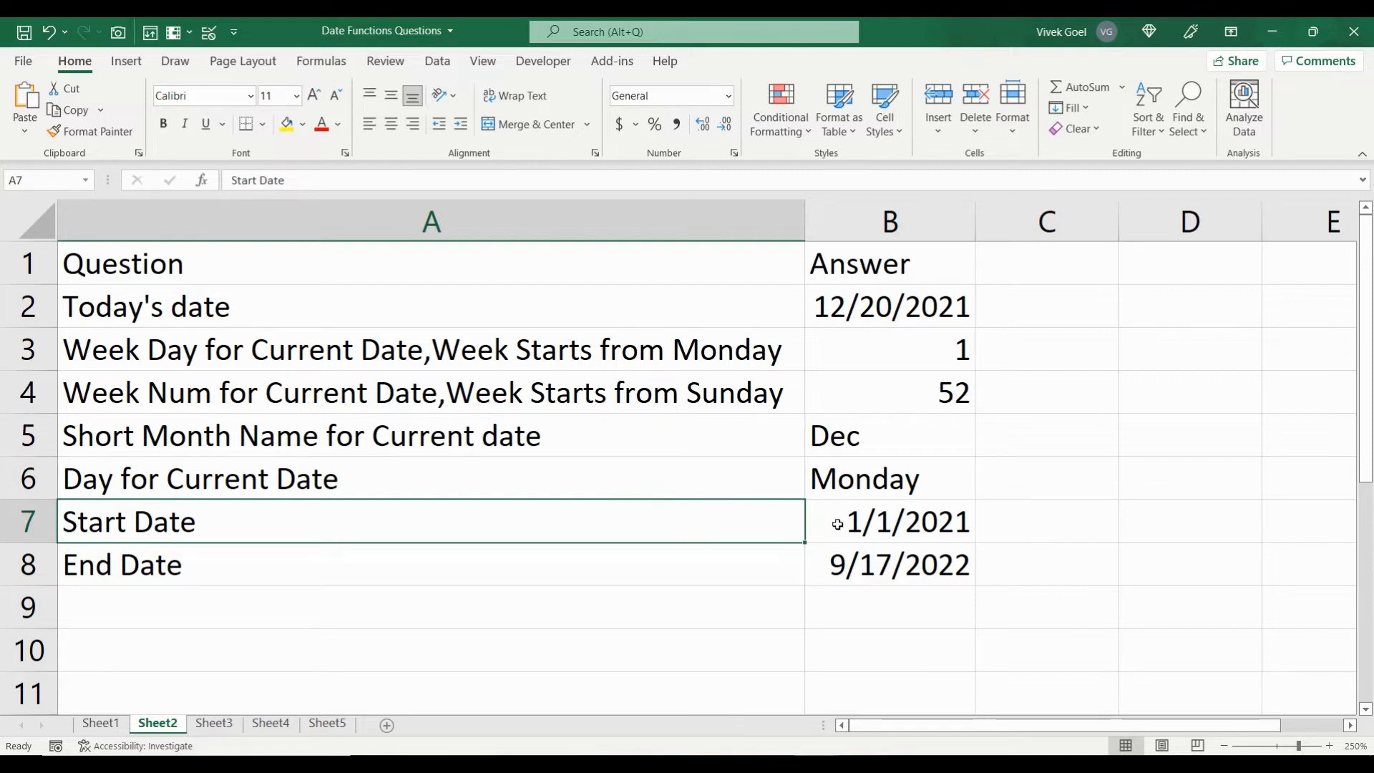
{"action": "left_click_drag", "start_coordinate": [838, 525], "coordinate": [847, 564]}
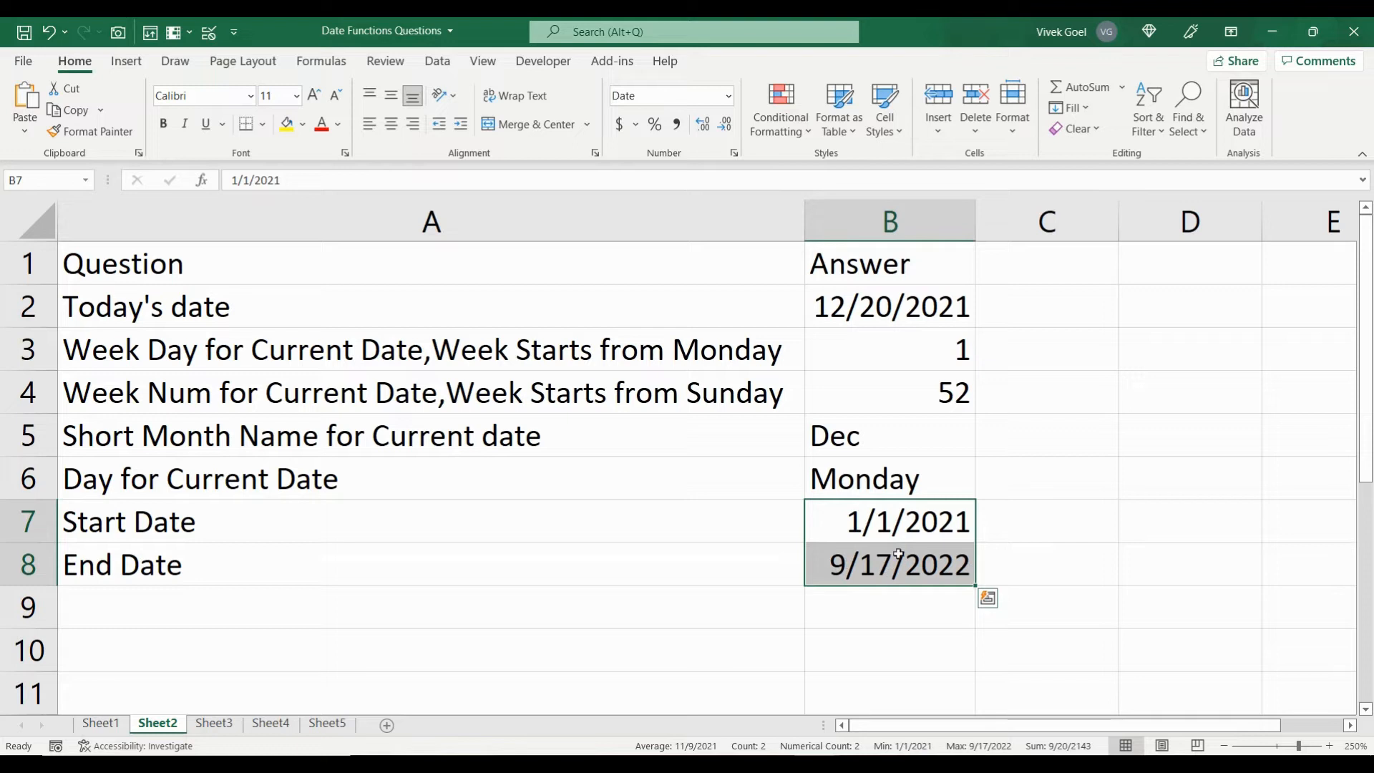
{"action": "left_click", "coordinate": [862, 523]}
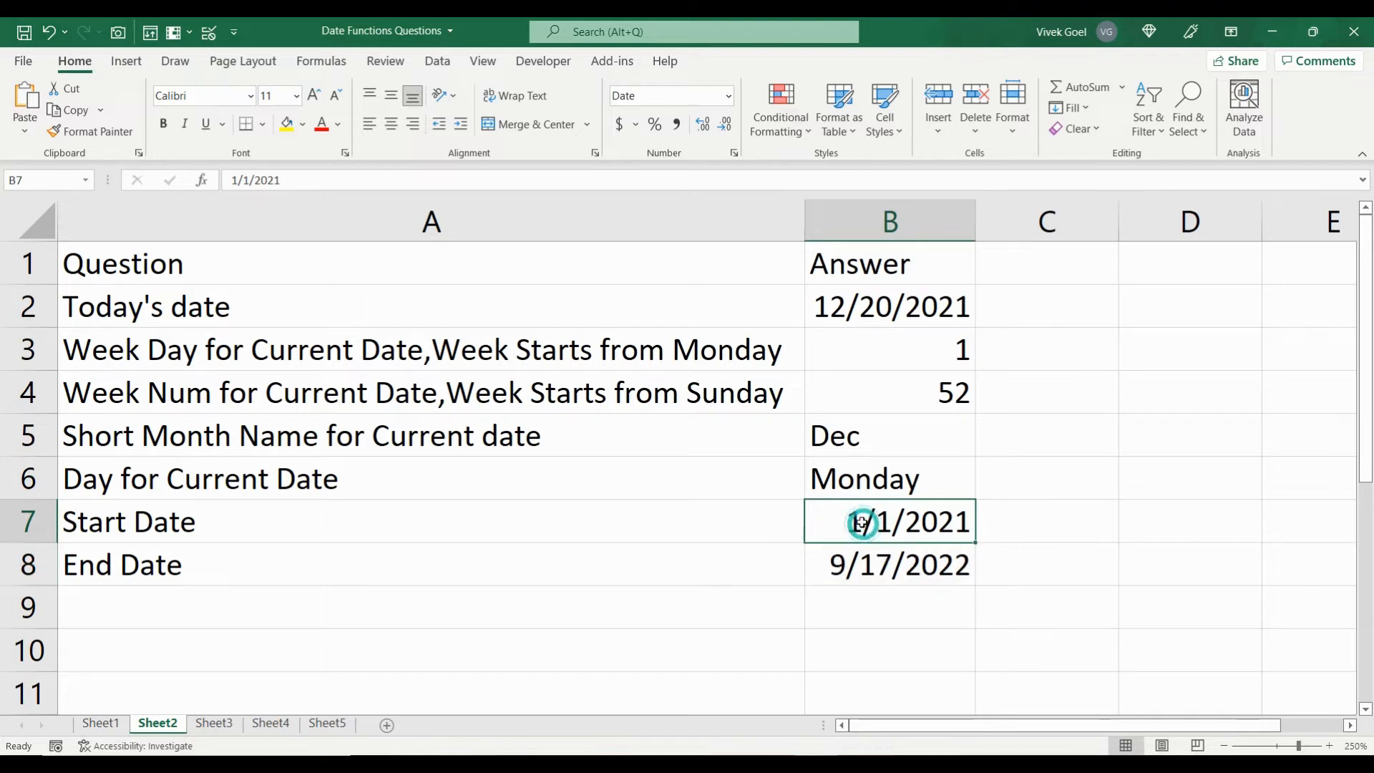
{"action": "left_click", "coordinate": [619, 567]}
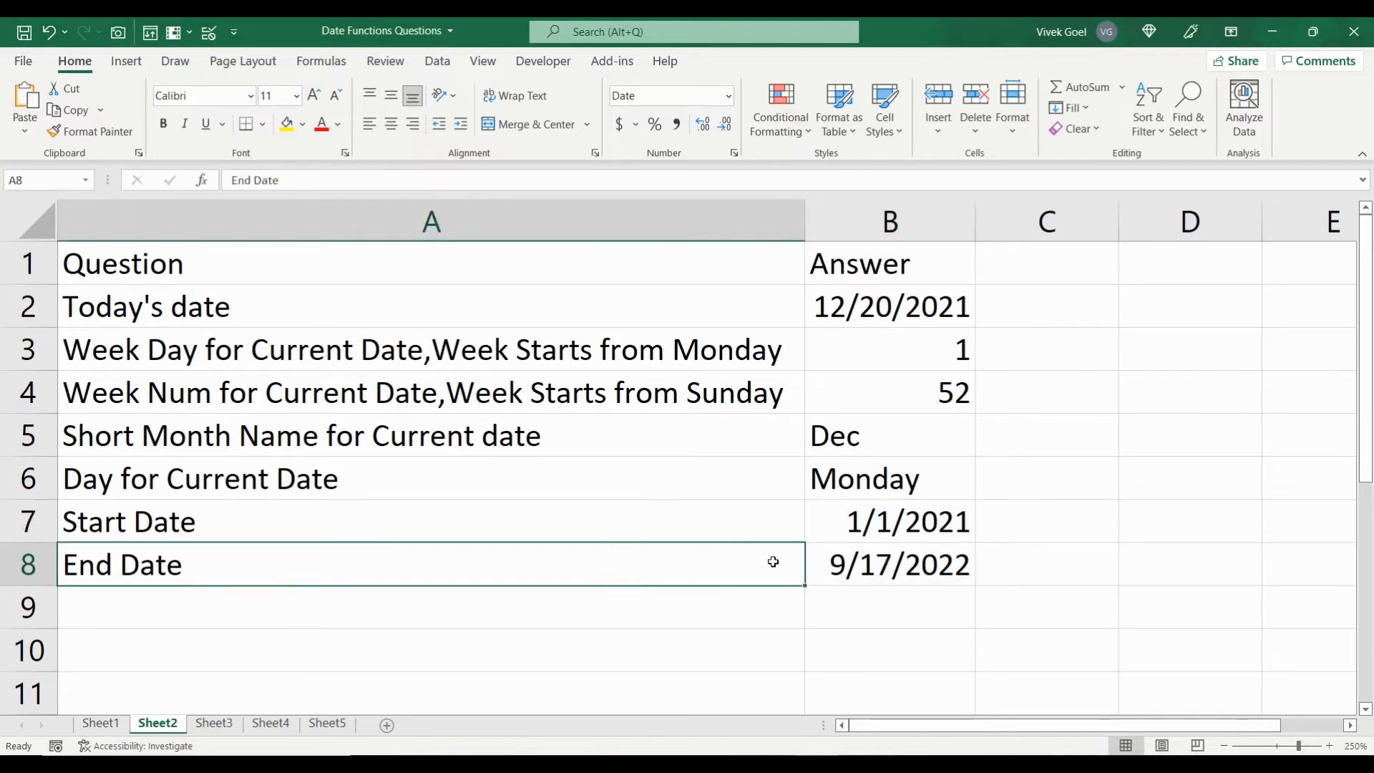
{"action": "left_click_drag", "start_coordinate": [773, 562], "coordinate": [813, 565]}
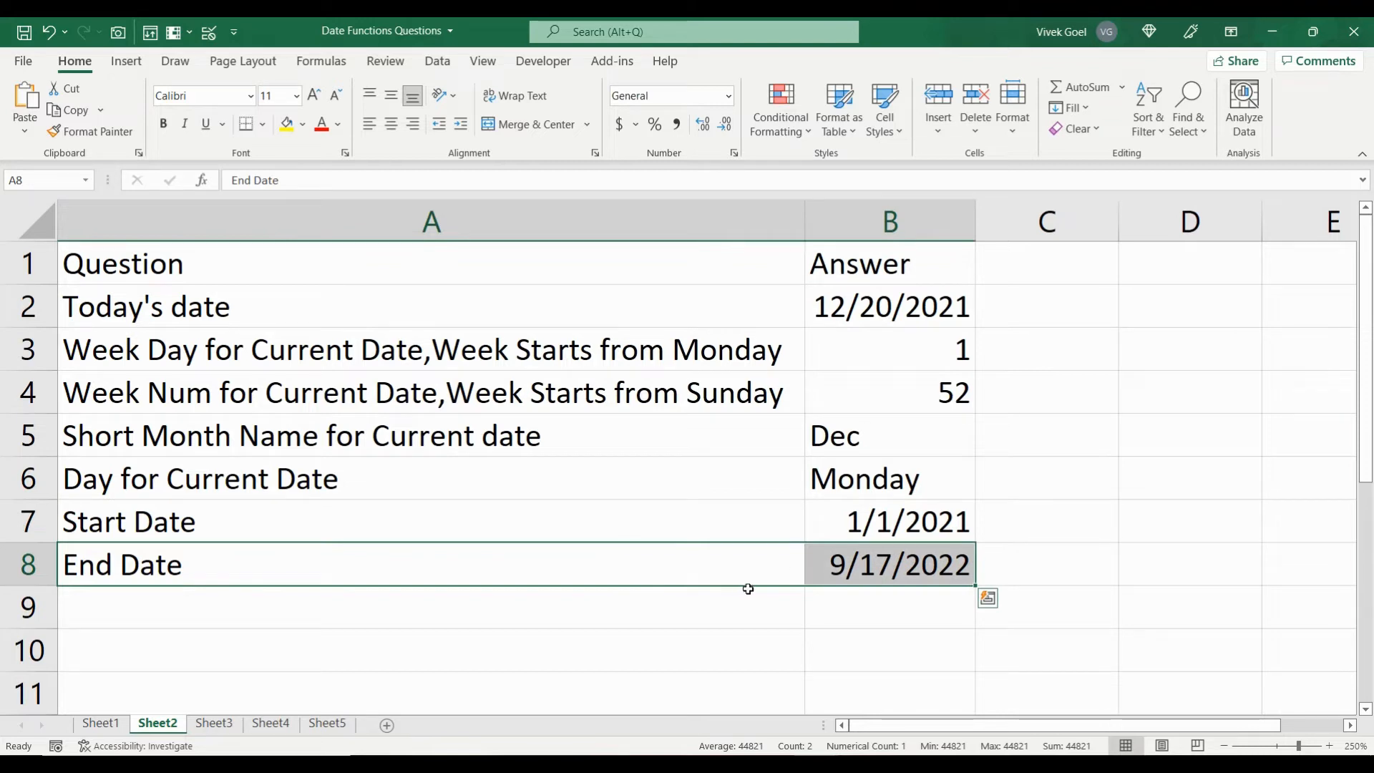
Enter the labels "Networking Days" in A9 and "Saturday and Sunday" in A10 below the End Date row
{"action": "left_click", "coordinate": [685, 600]}
{"action": "type", "text": "Networking DAys"}
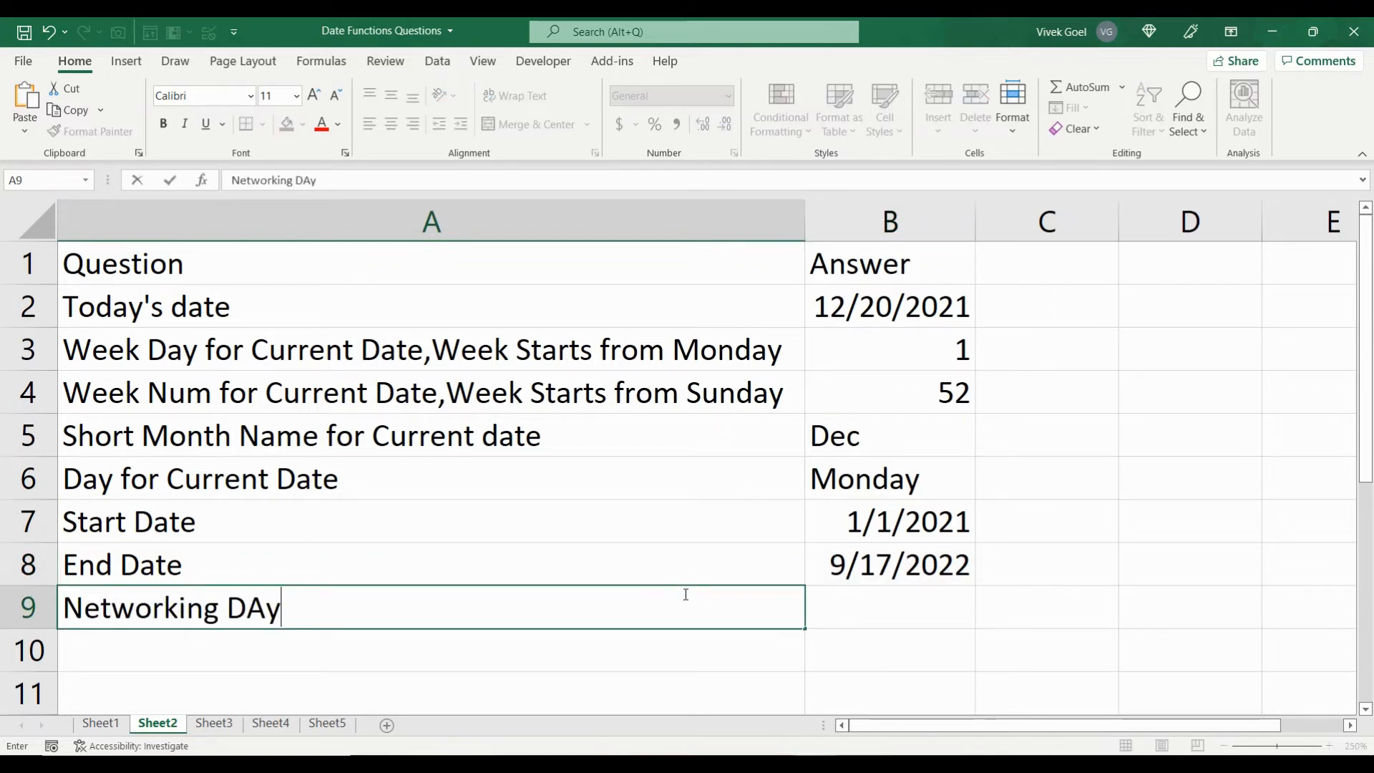
{"action": "left_click", "coordinate": [771, 650]}
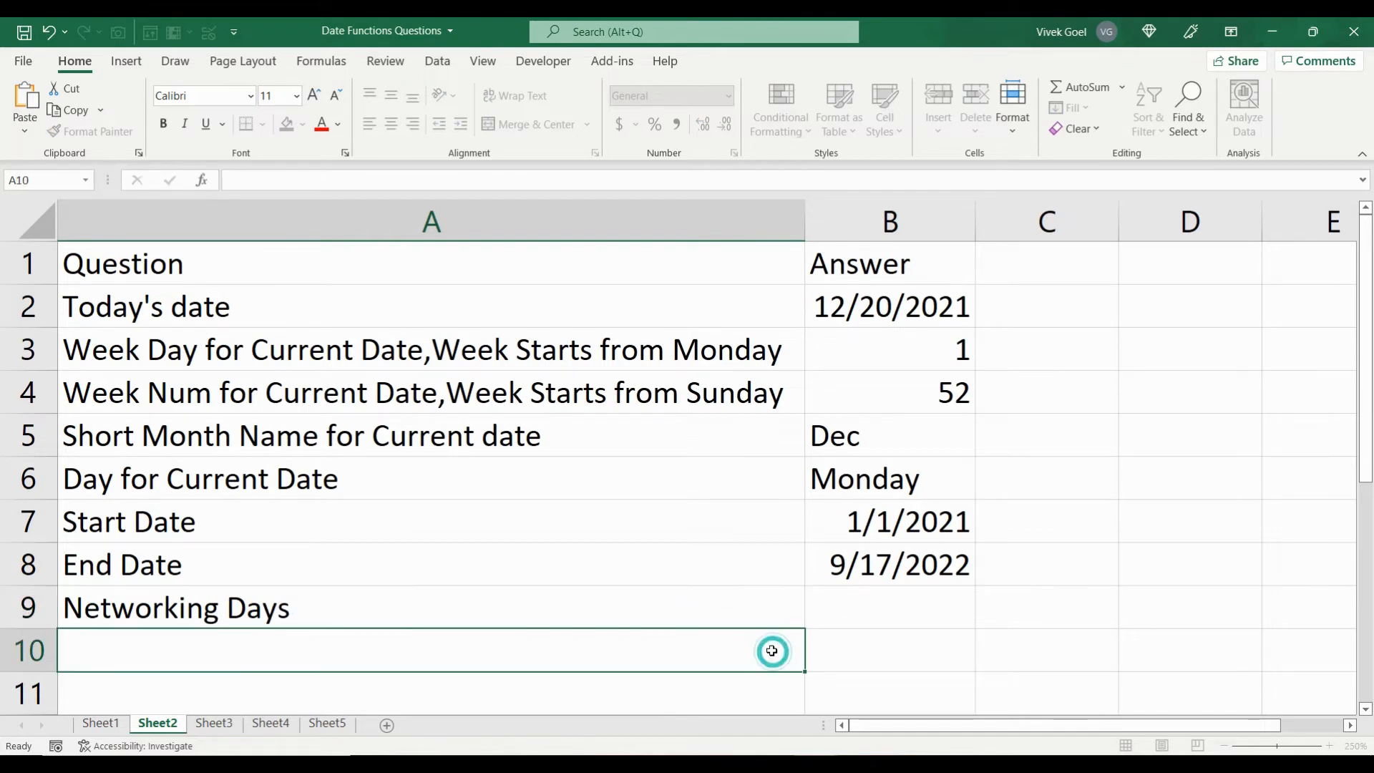
{"action": "left_click", "coordinate": [691, 607]}
{"action": "left_click", "coordinate": [591, 642]}
{"action": "type", "text": "Sat"}
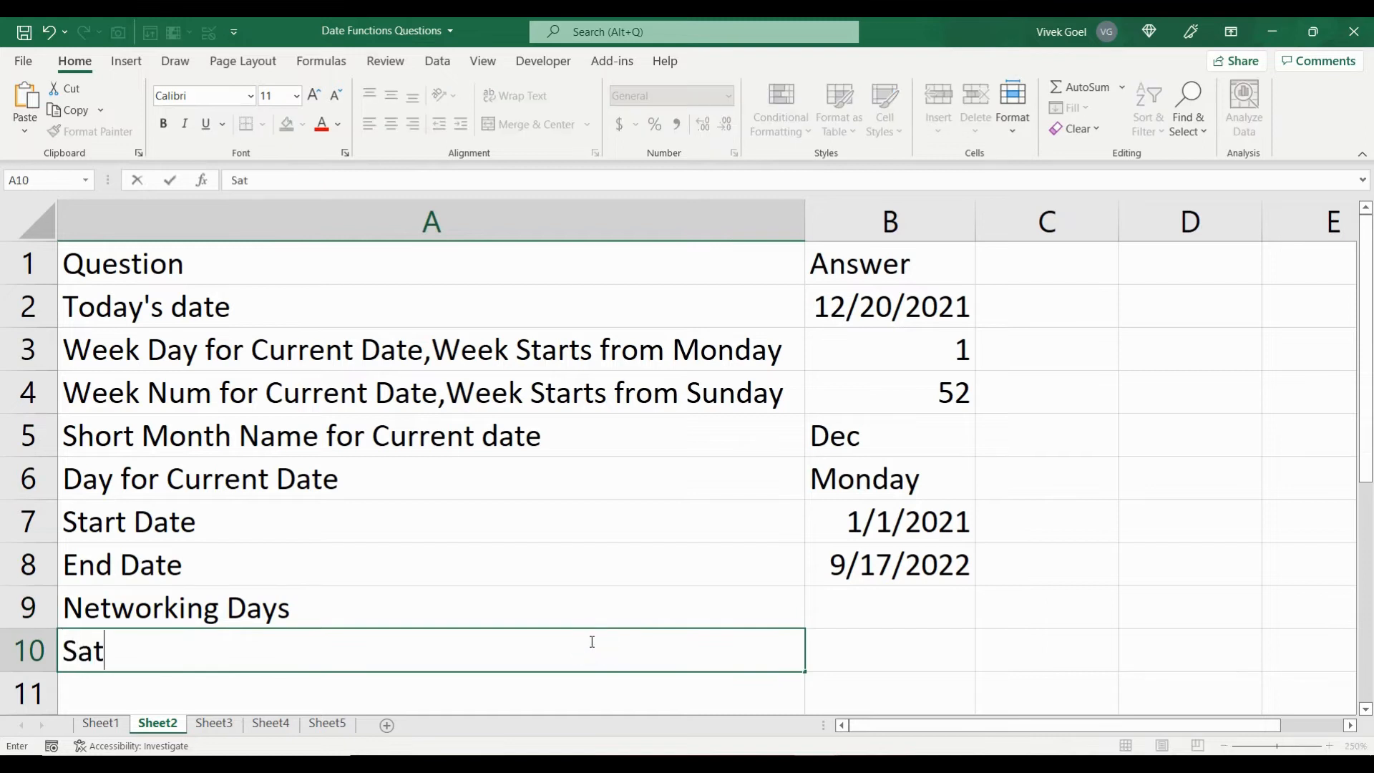
{"action": "type", "text": "urday and Sunday"}
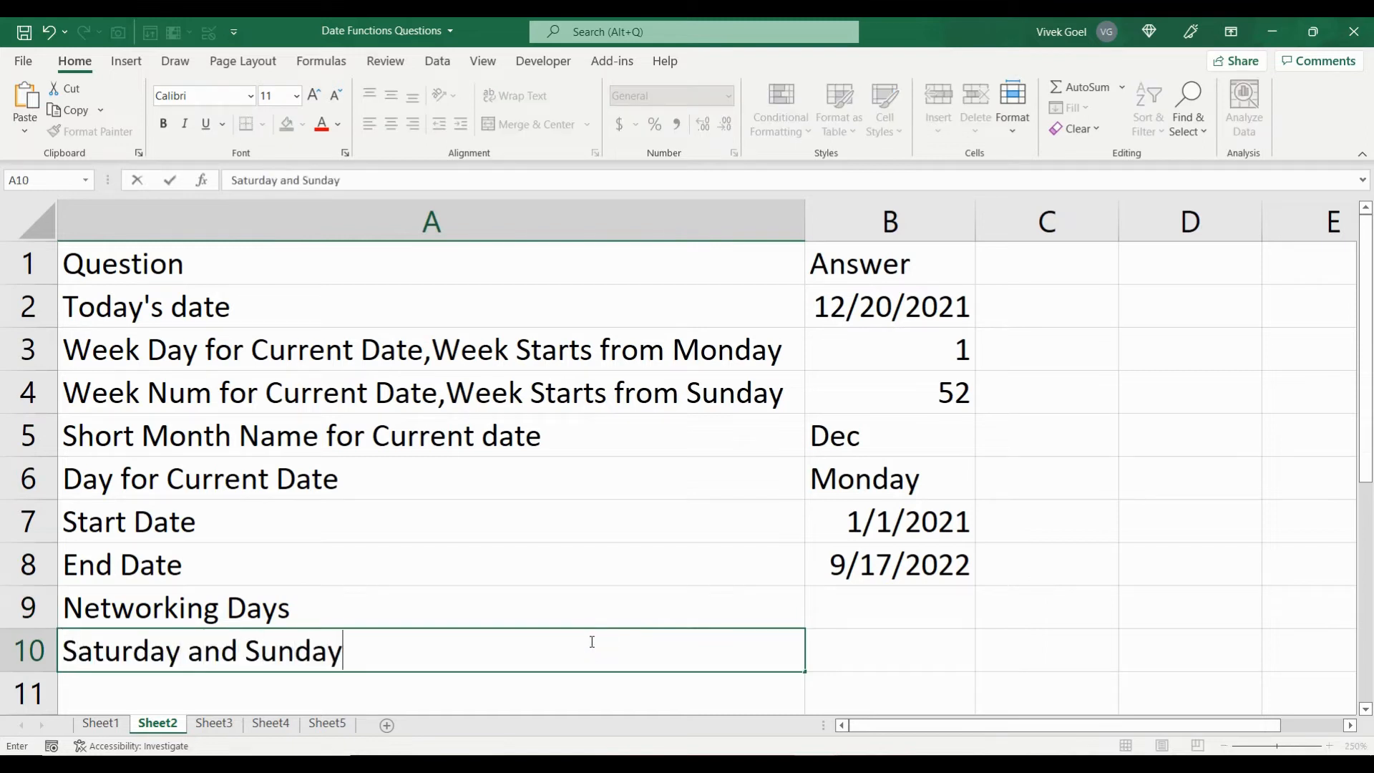
{"action": "left_click", "coordinate": [833, 604]}
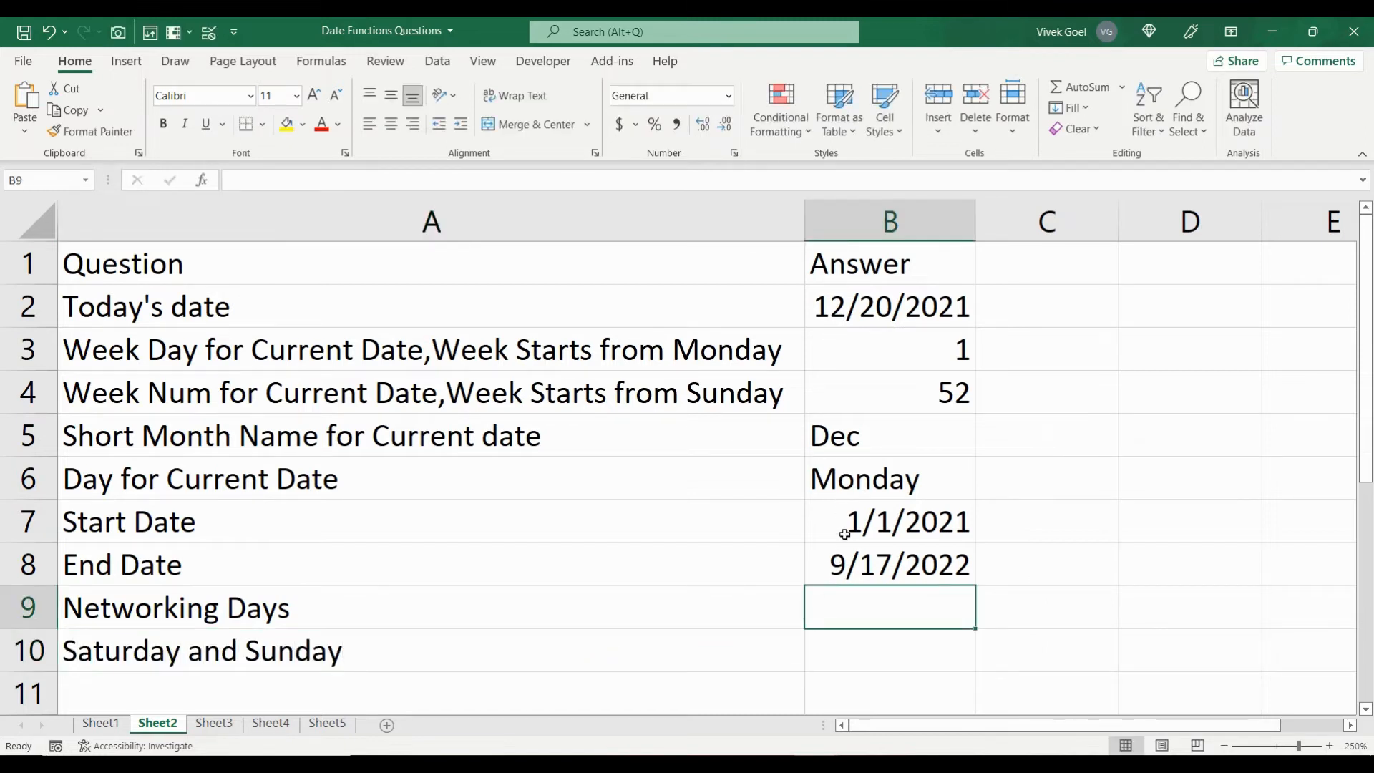
Examine the start date, the number of working days and the list of holiday dates on Sheet3
{"action": "left_click", "coordinate": [656, 272]}
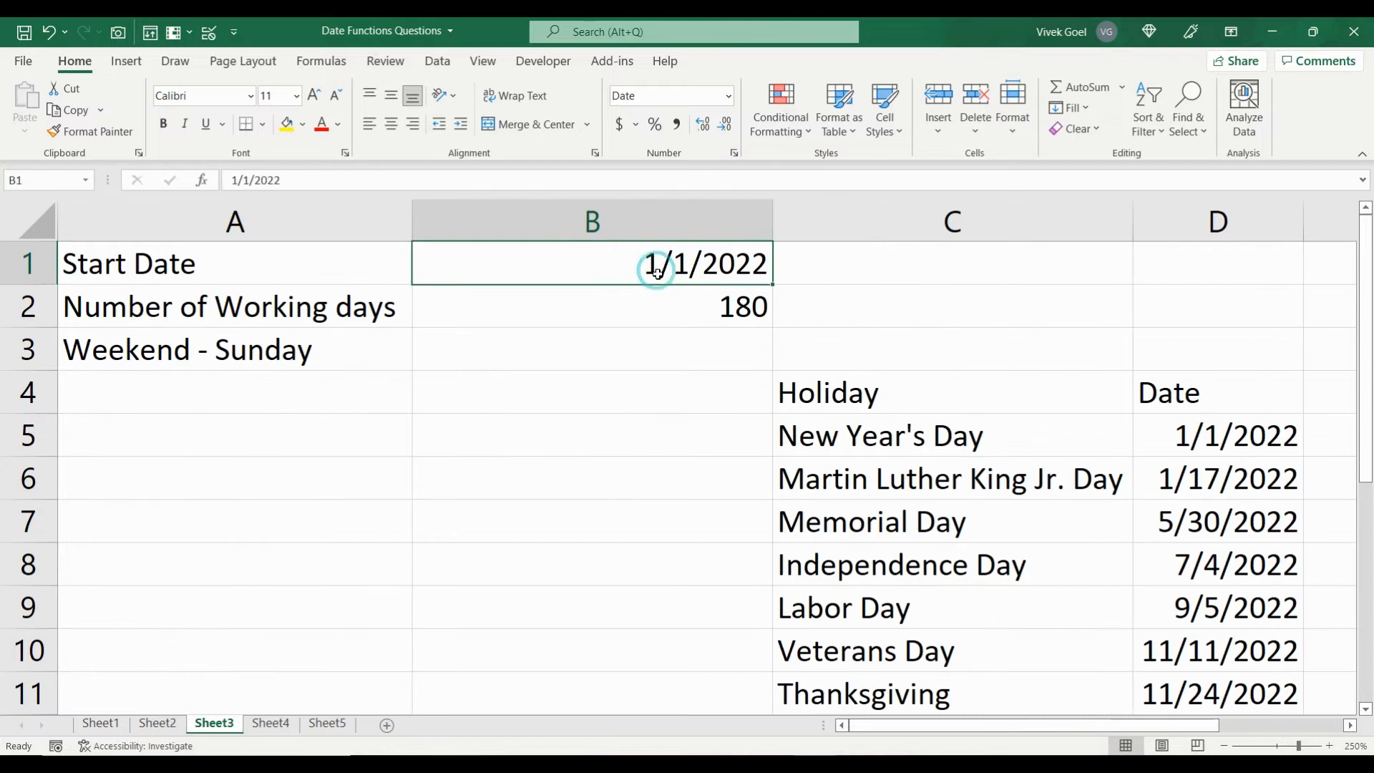
{"action": "left_click", "coordinate": [662, 297]}
{"action": "left_click", "coordinate": [662, 268]}
{"action": "left_click", "coordinate": [671, 291]}
{"action": "left_click", "coordinate": [672, 266]}
{"action": "left_click", "coordinate": [686, 291]}
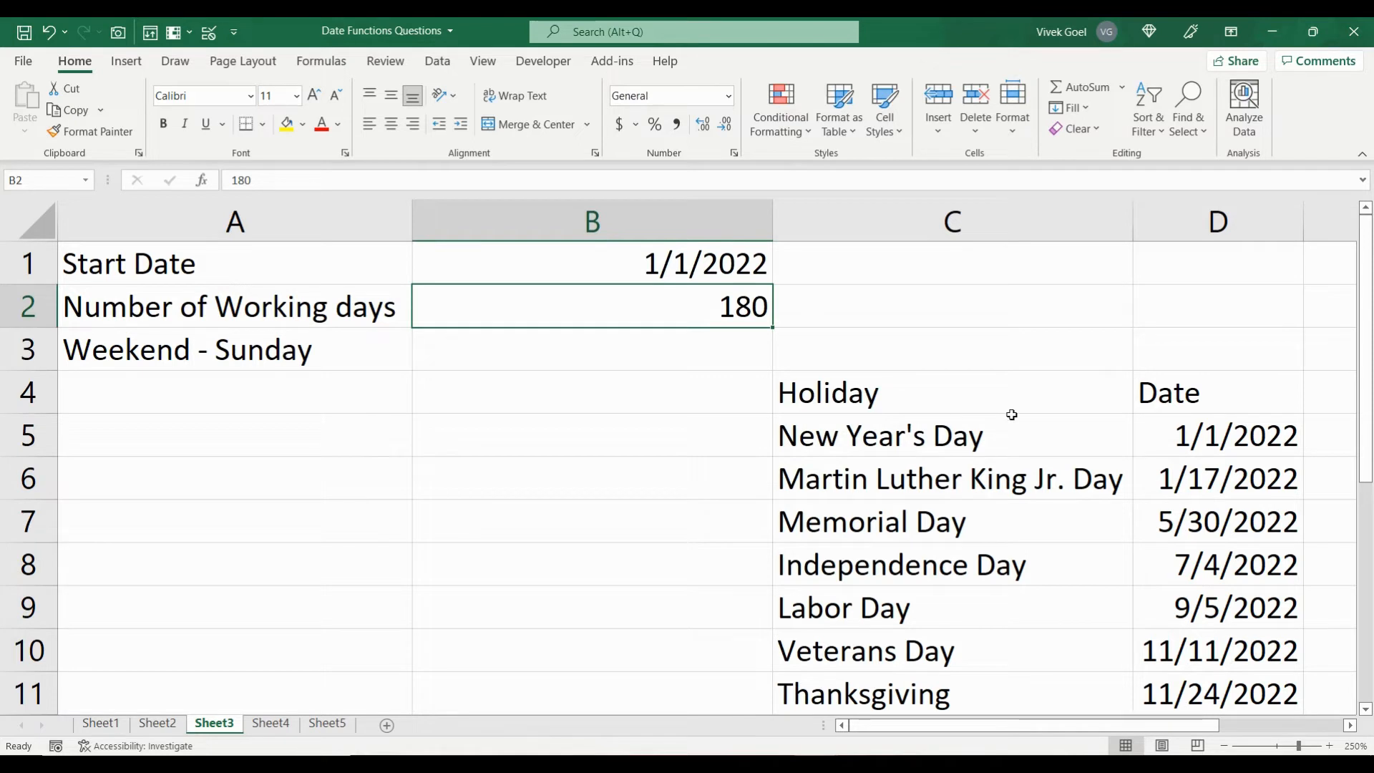
{"action": "left_click_drag", "start_coordinate": [1186, 420], "coordinate": [1207, 671]}
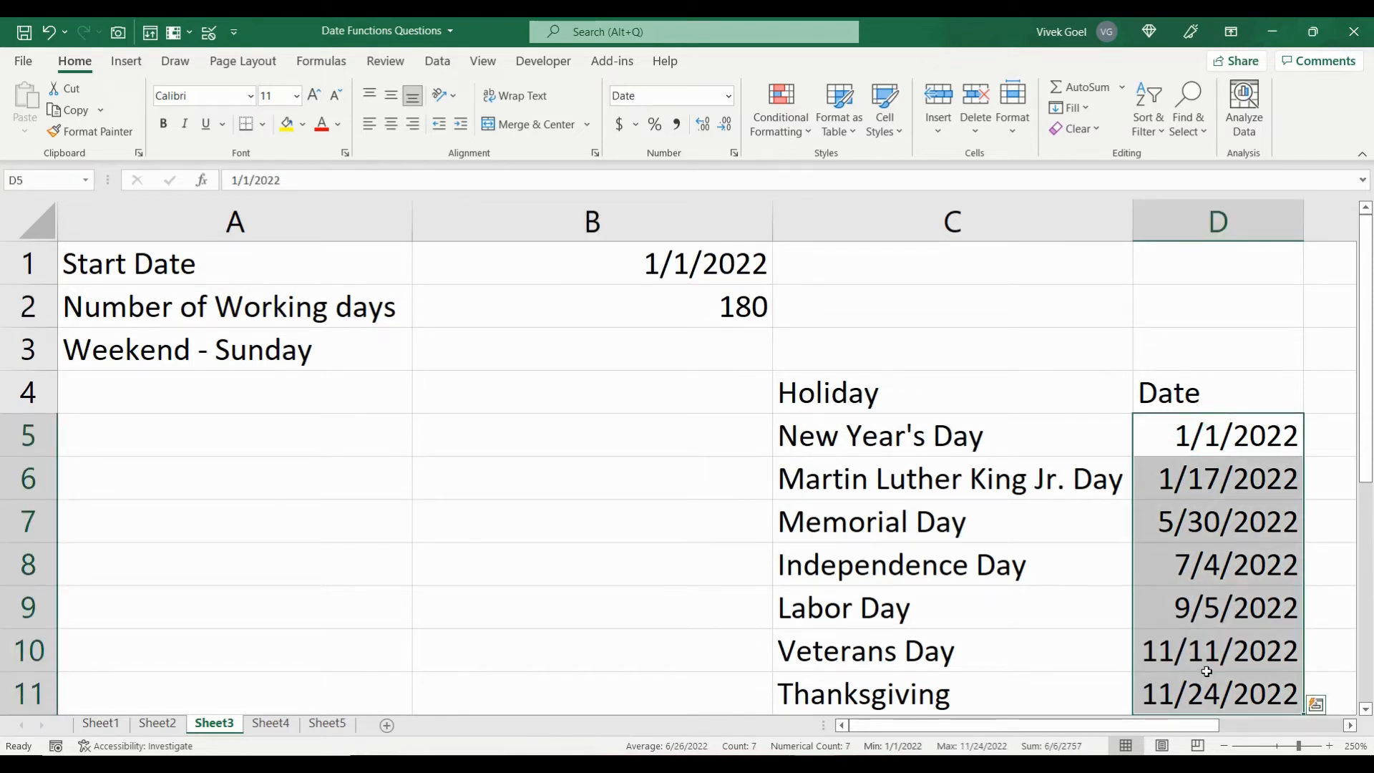
Go through the Sheet4 questions on month offsets, month start and end, and the number of days and months between dates
{"action": "key", "text": "ctrl+Page_Down"}
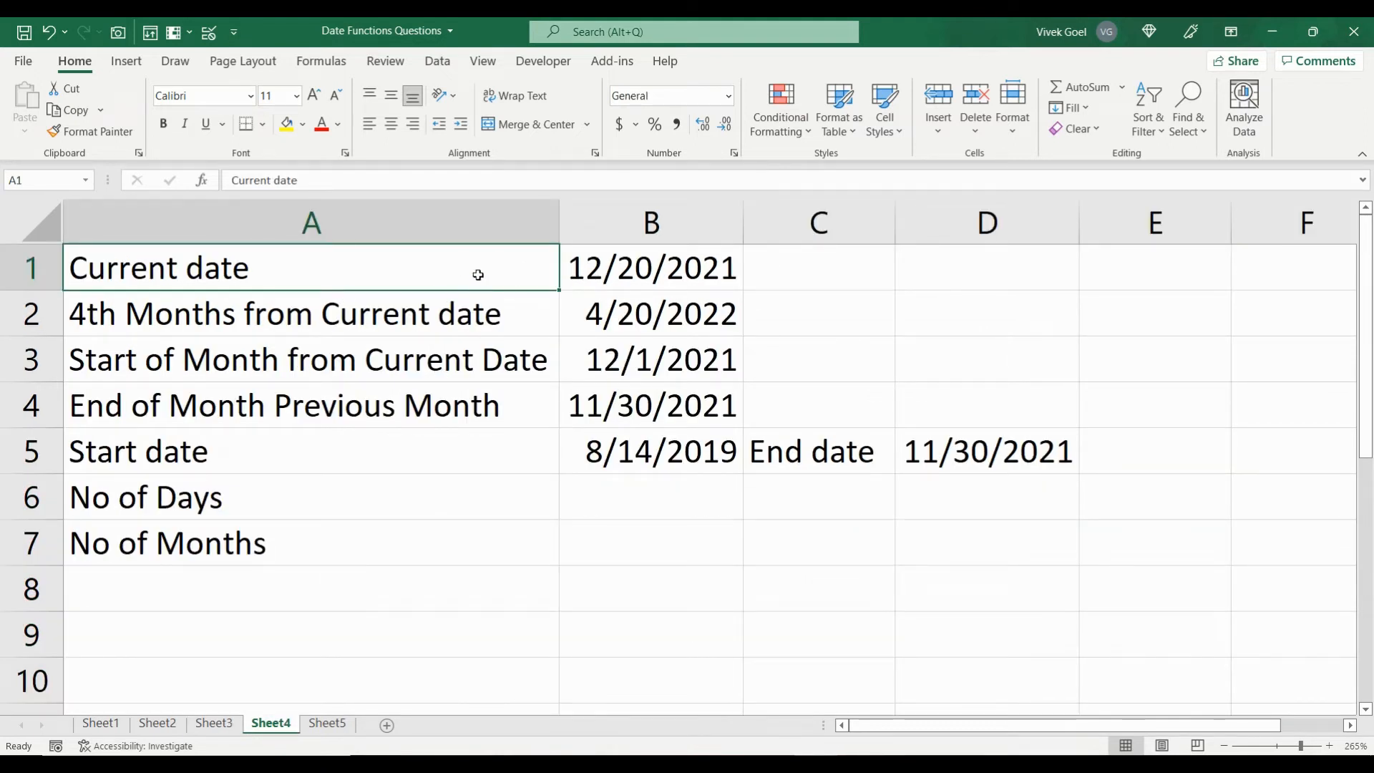
{"action": "left_click", "coordinate": [401, 323]}
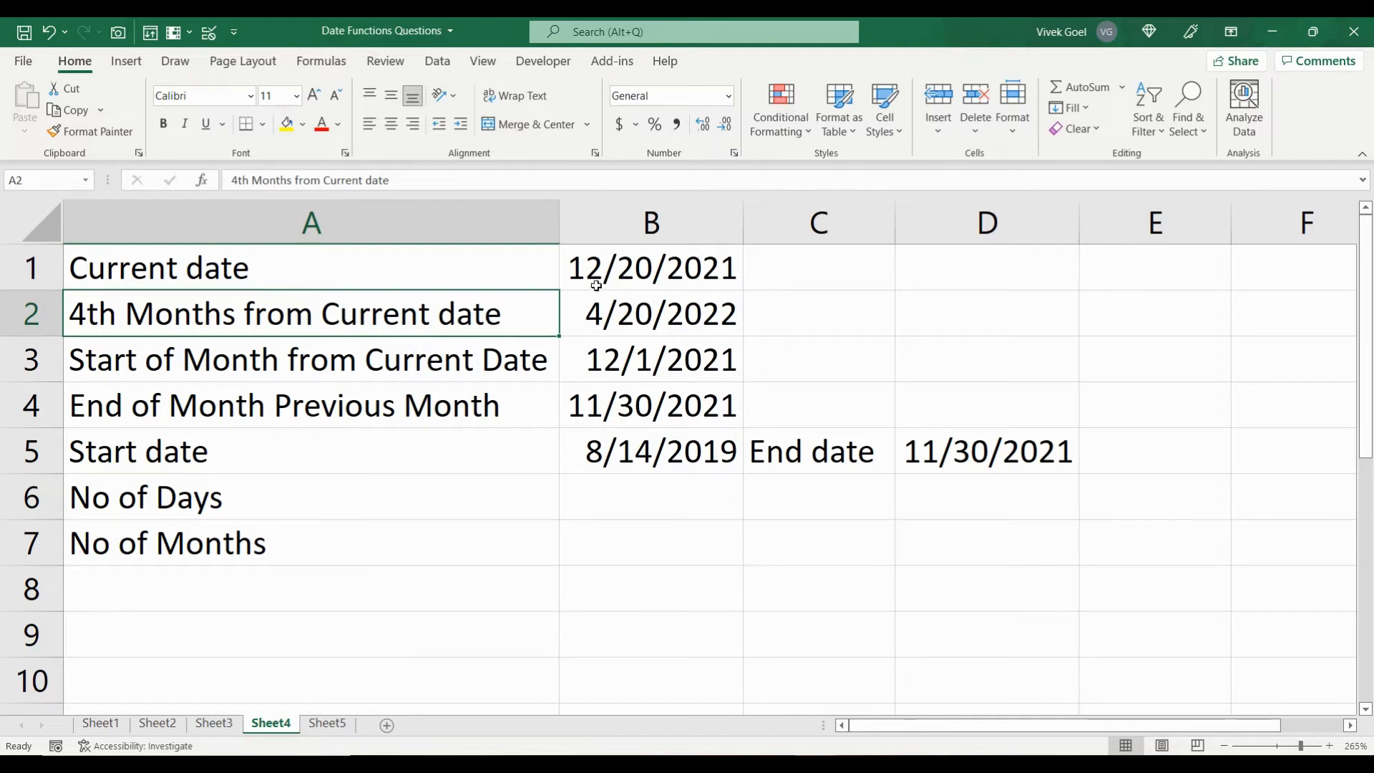
{"action": "left_click", "coordinate": [295, 362]}
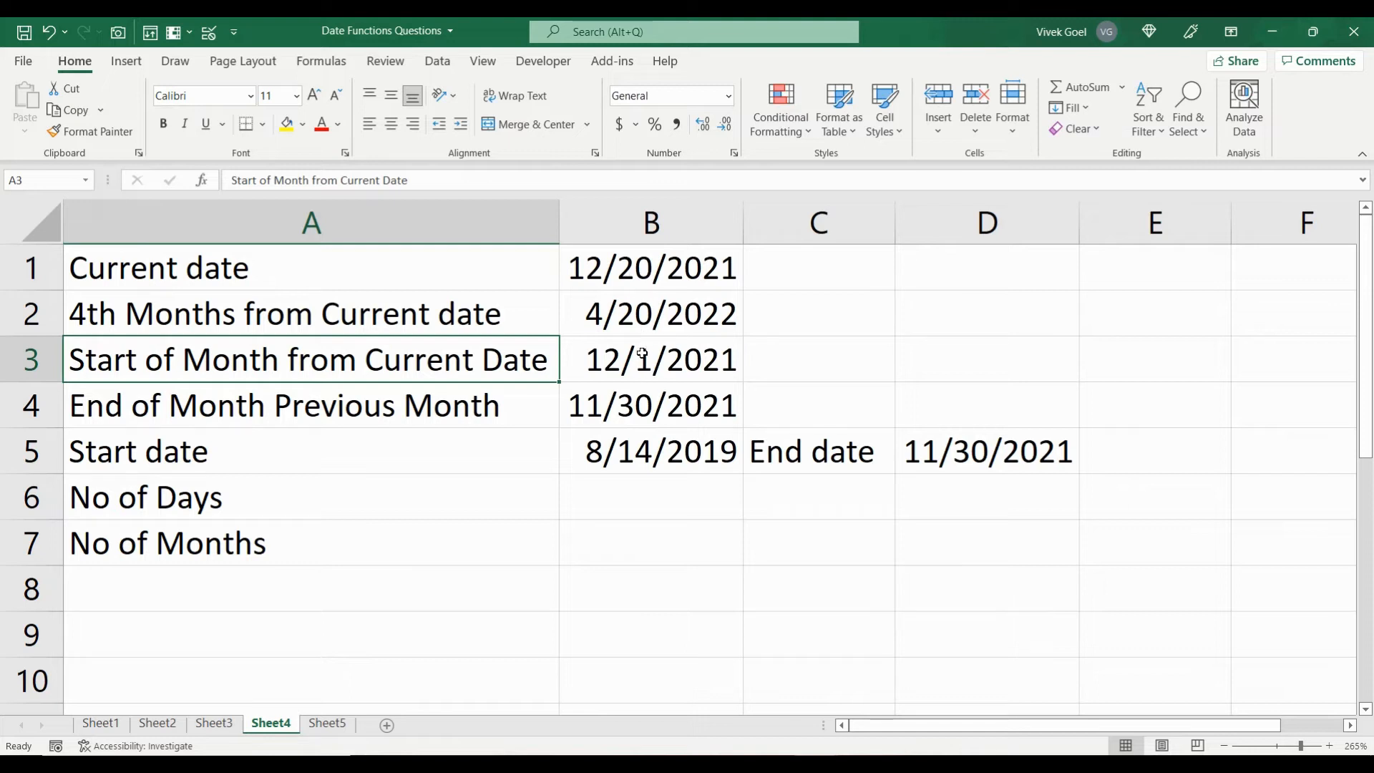
{"action": "left_click", "coordinate": [506, 400]}
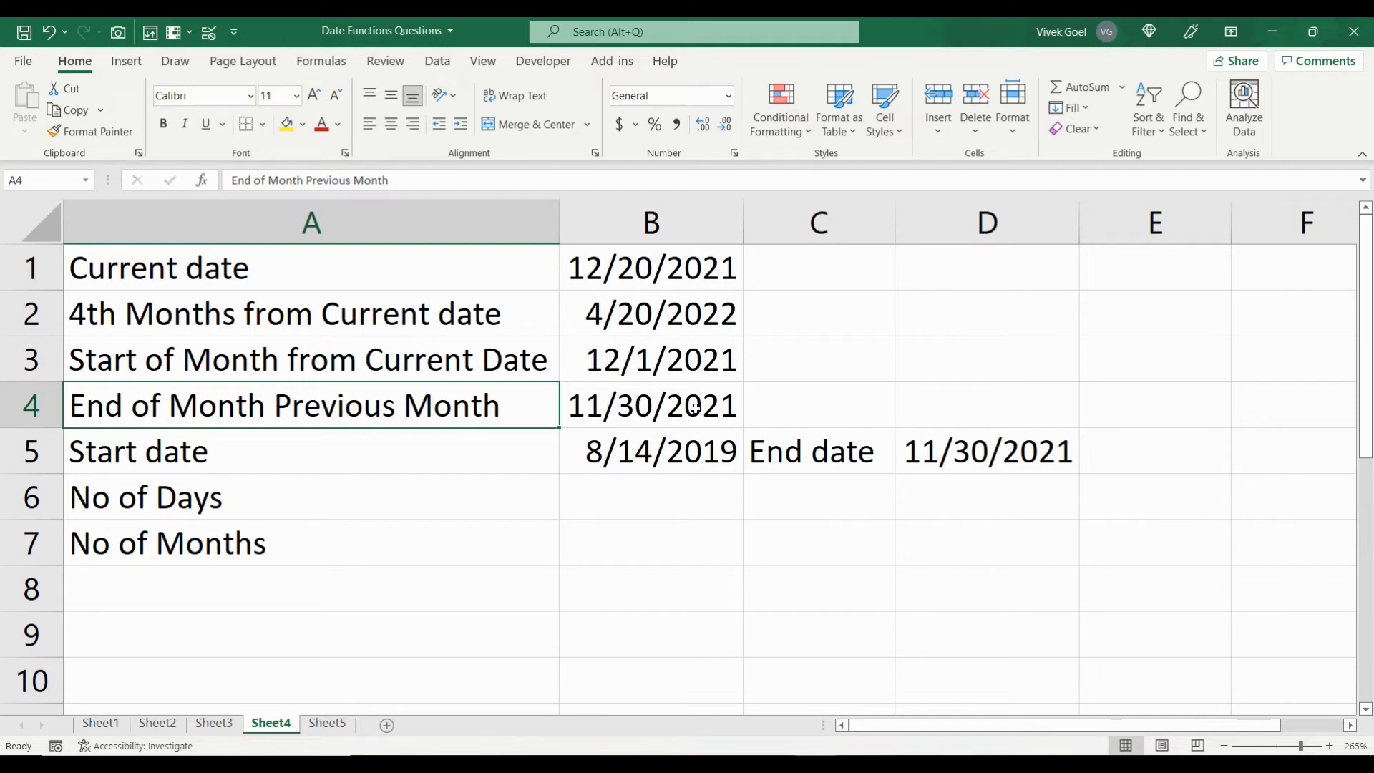
{"action": "left_click", "coordinate": [474, 445]}
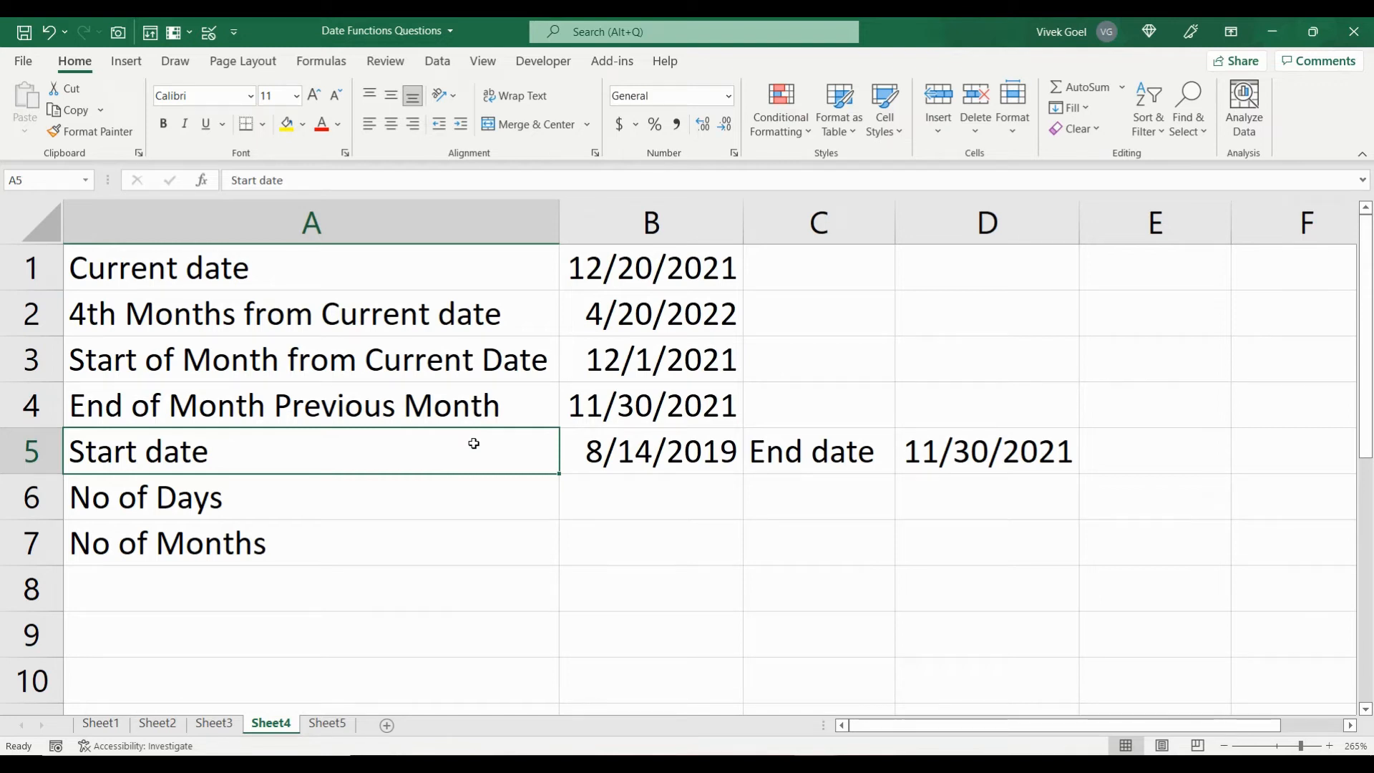
{"action": "left_click", "coordinate": [402, 491]}
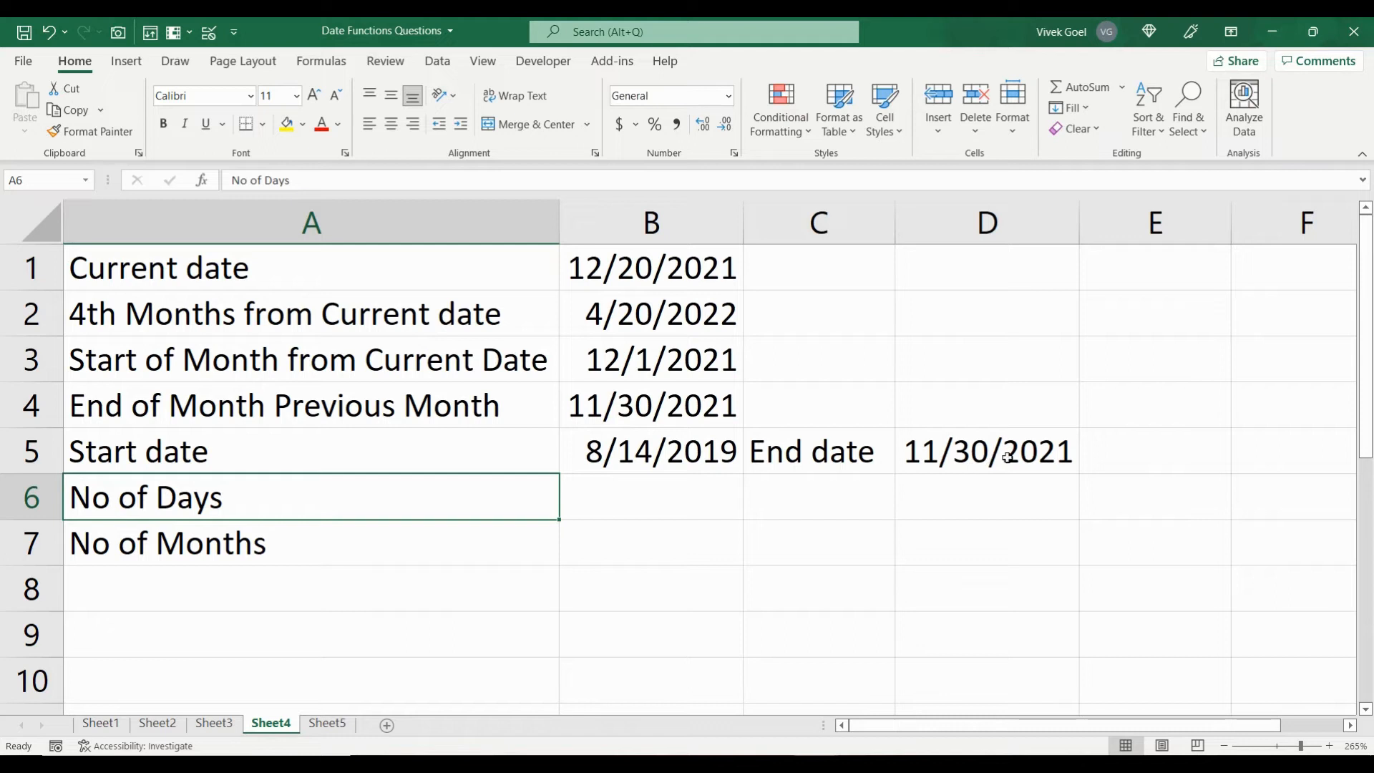
{"action": "left_click", "coordinate": [427, 540]}
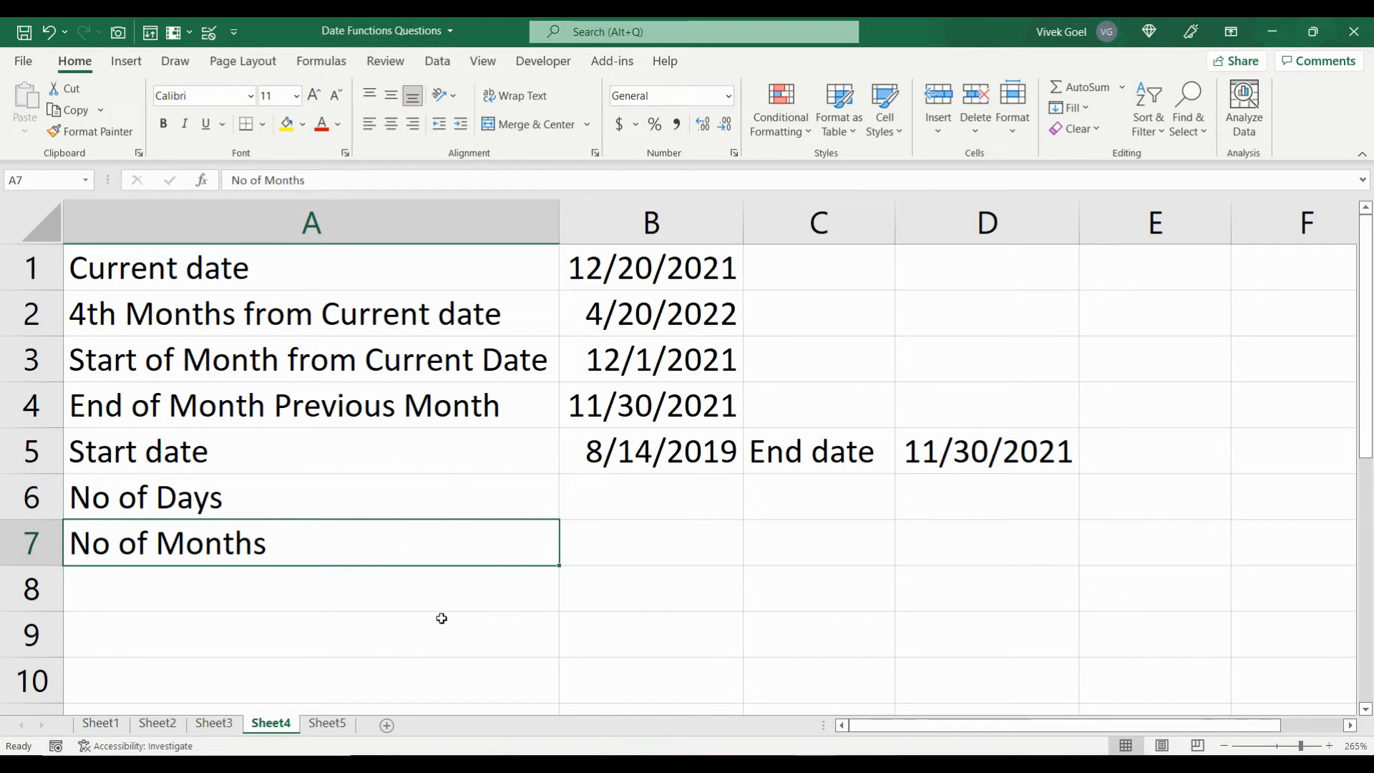
Examine the date and quarter table and the Start of year and Start of Quarter rows on Sheet5
{"action": "left_click", "coordinate": [323, 723]}
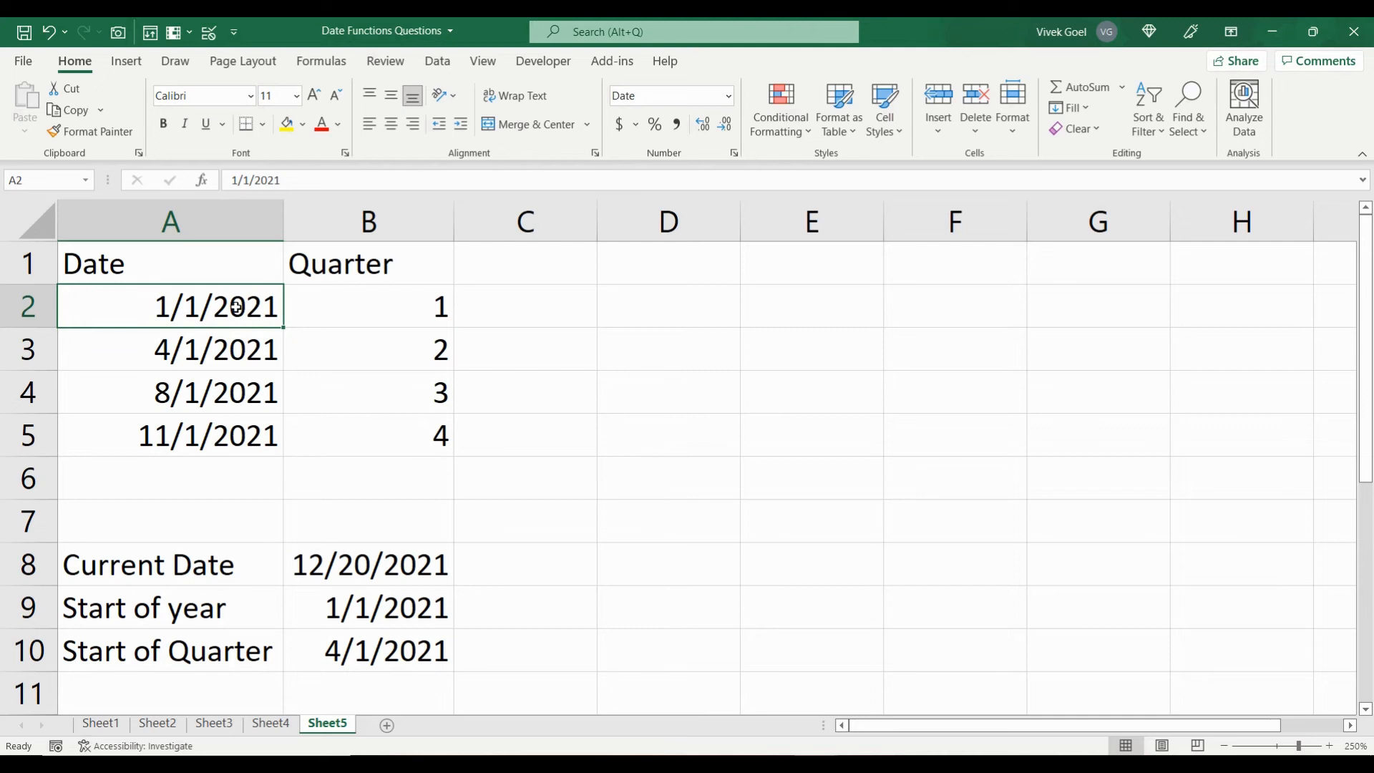
{"action": "left_click_drag", "start_coordinate": [256, 306], "coordinate": [249, 418]}
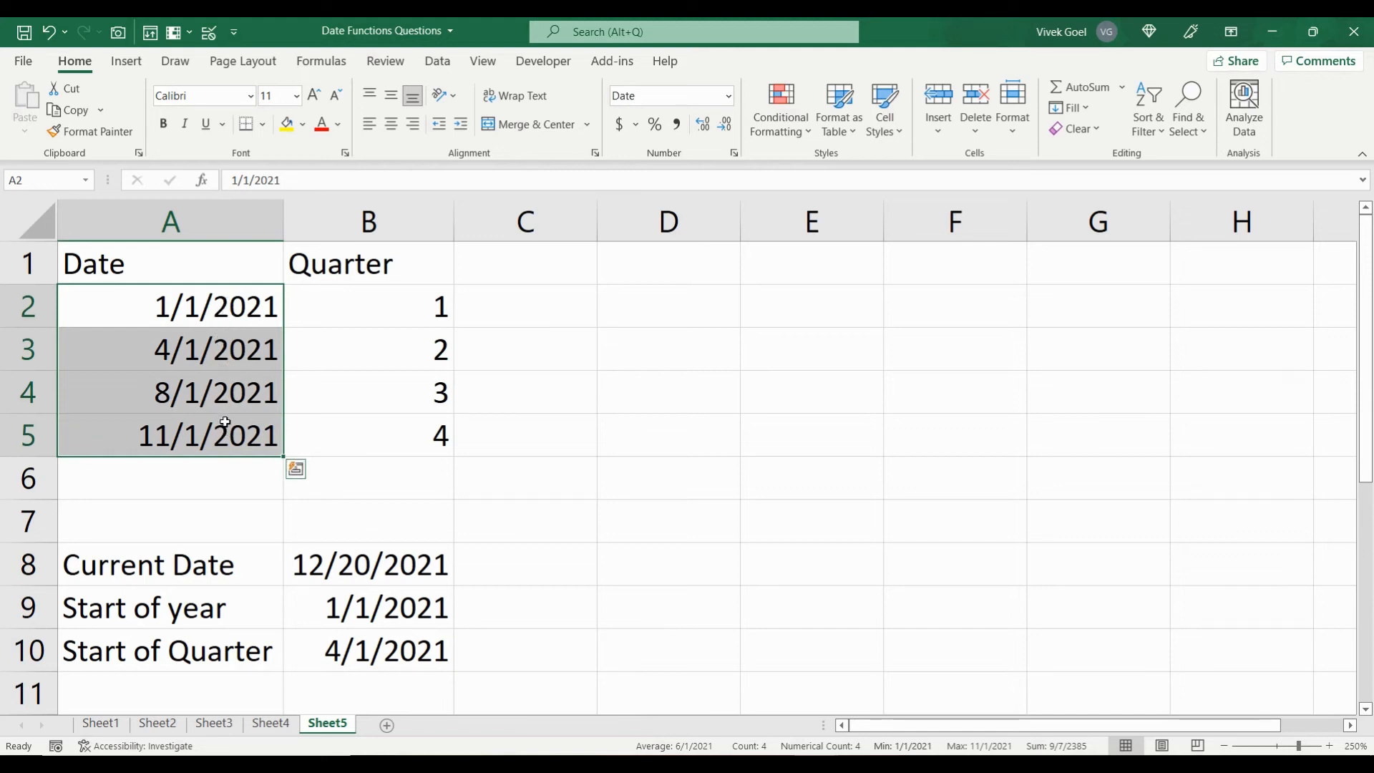
{"action": "left_click", "coordinate": [195, 607]}
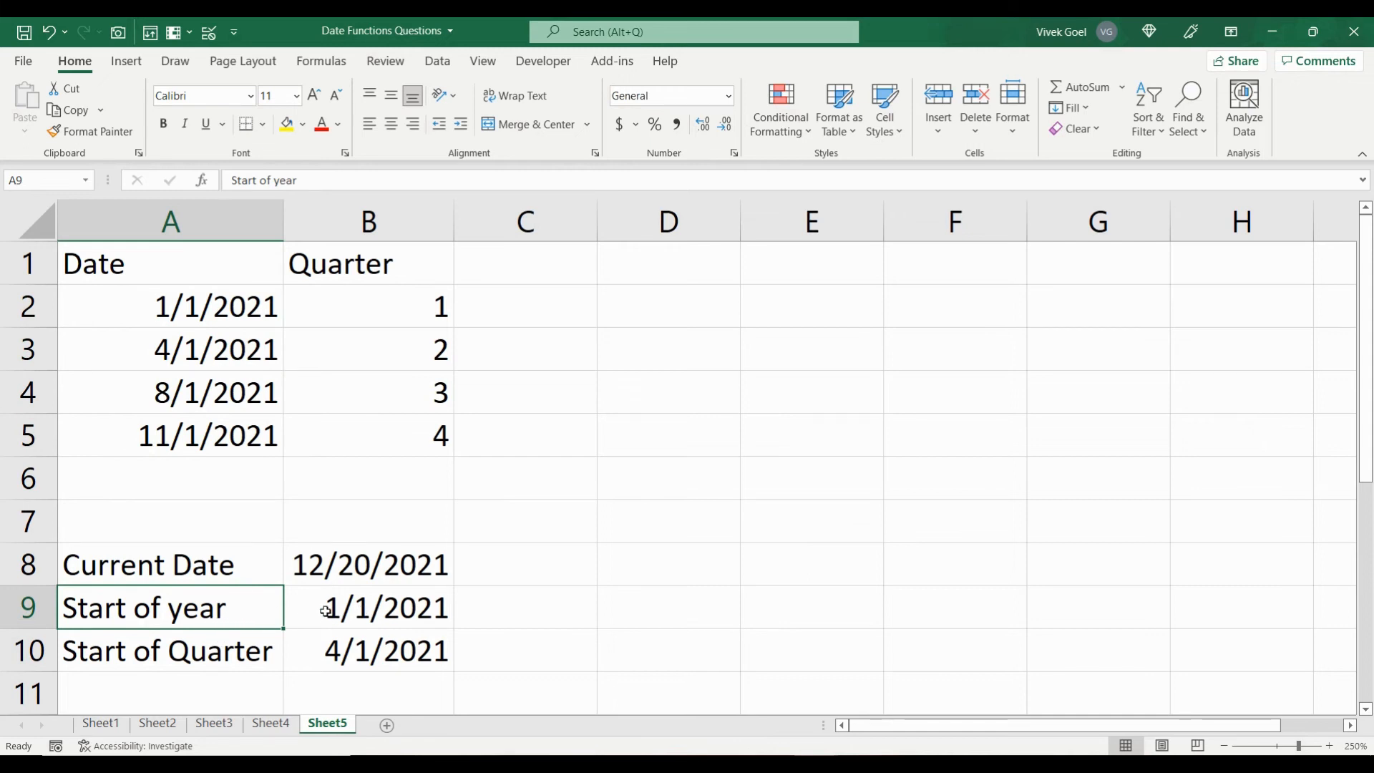
{"action": "left_click", "coordinate": [216, 653]}
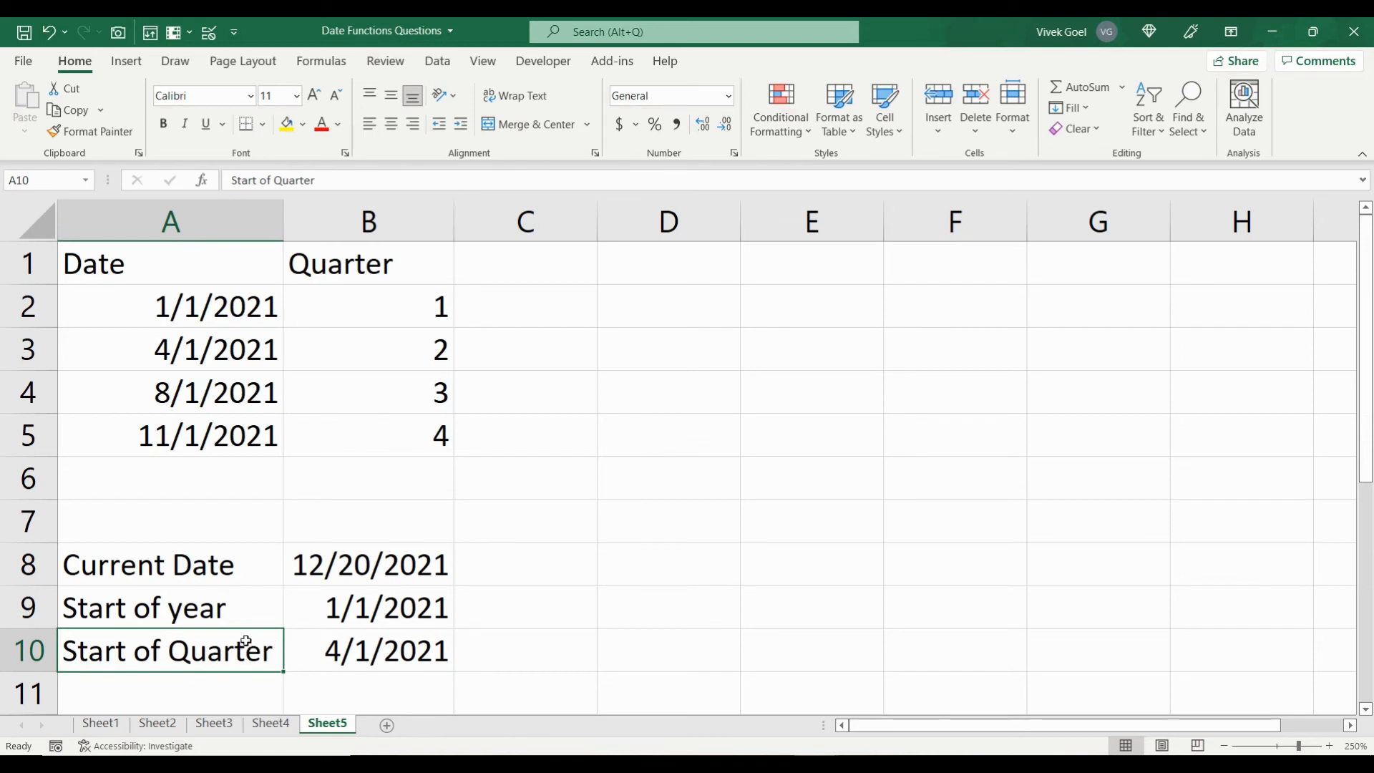
Review the Date and Amount entries in A1:B2 on Sheet6
{"action": "key", "text": "Down"}
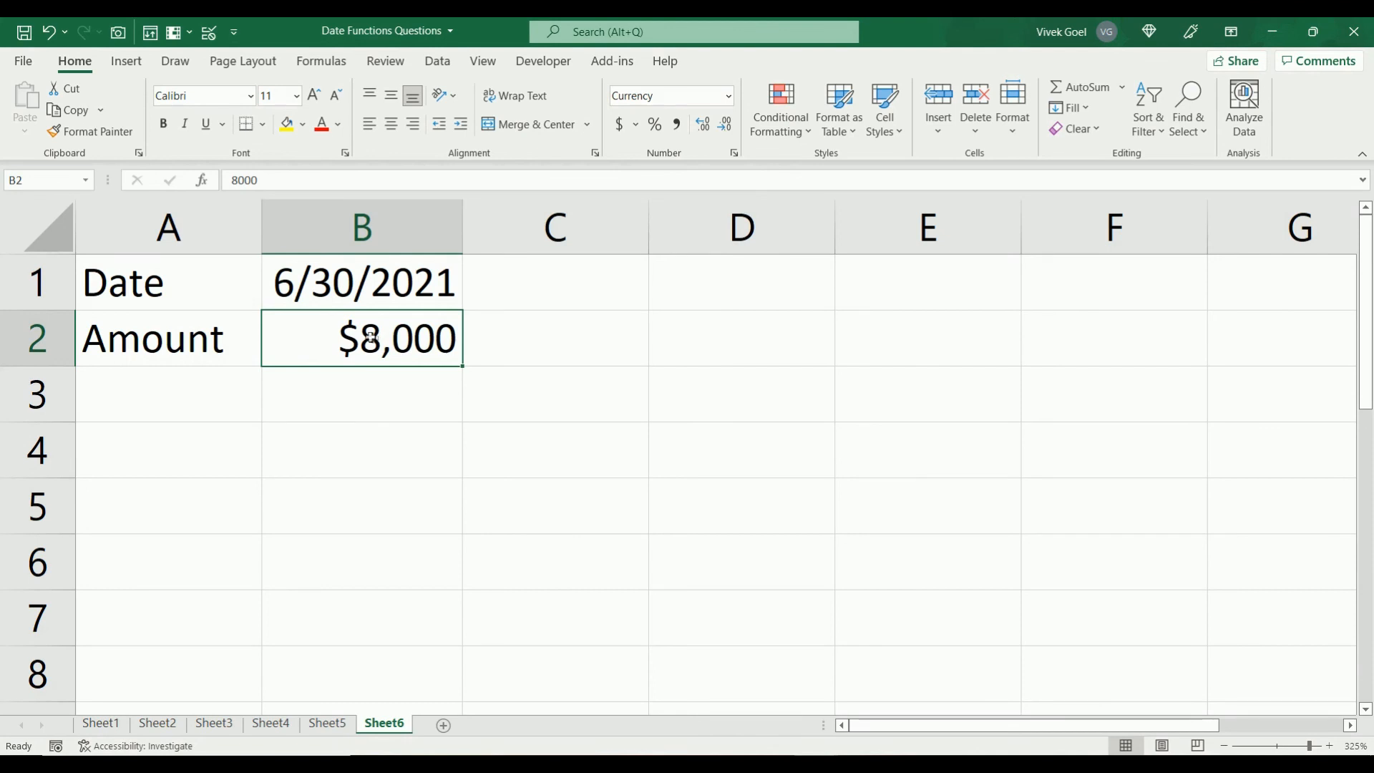
{"action": "left_click_drag", "start_coordinate": [370, 333], "coordinate": [231, 296]}
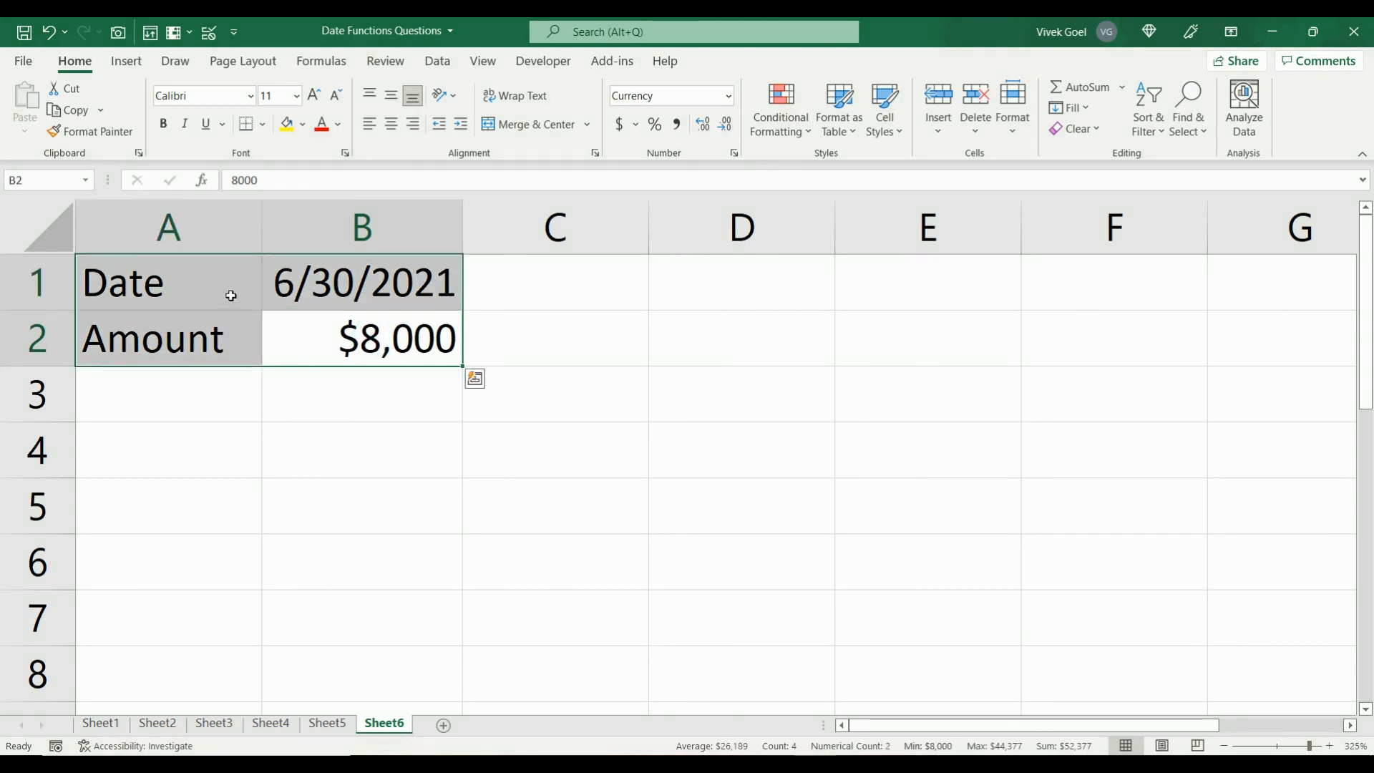
{"action": "left_click", "coordinate": [236, 392]}
{"action": "left_click_drag", "start_coordinate": [173, 295], "coordinate": [308, 296]}
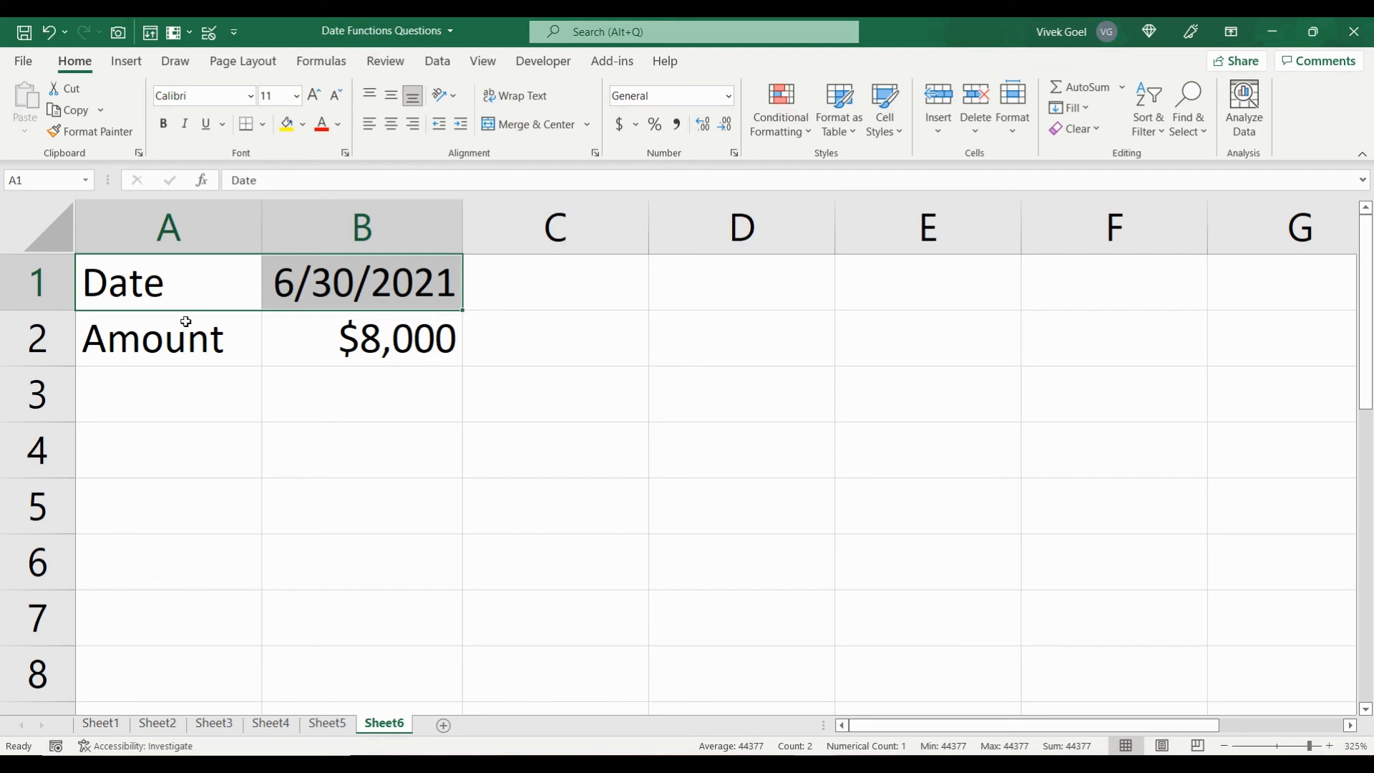
{"action": "left_click", "coordinate": [357, 342]}
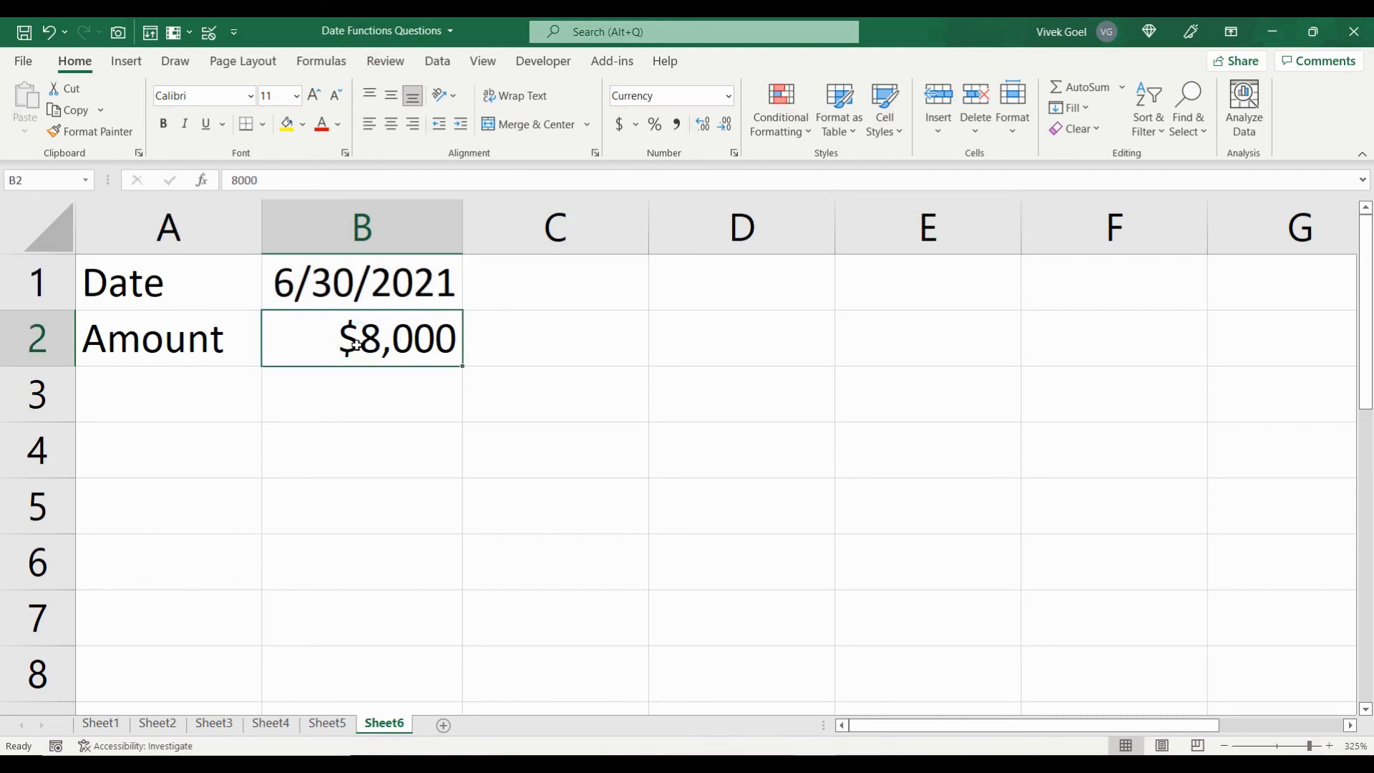